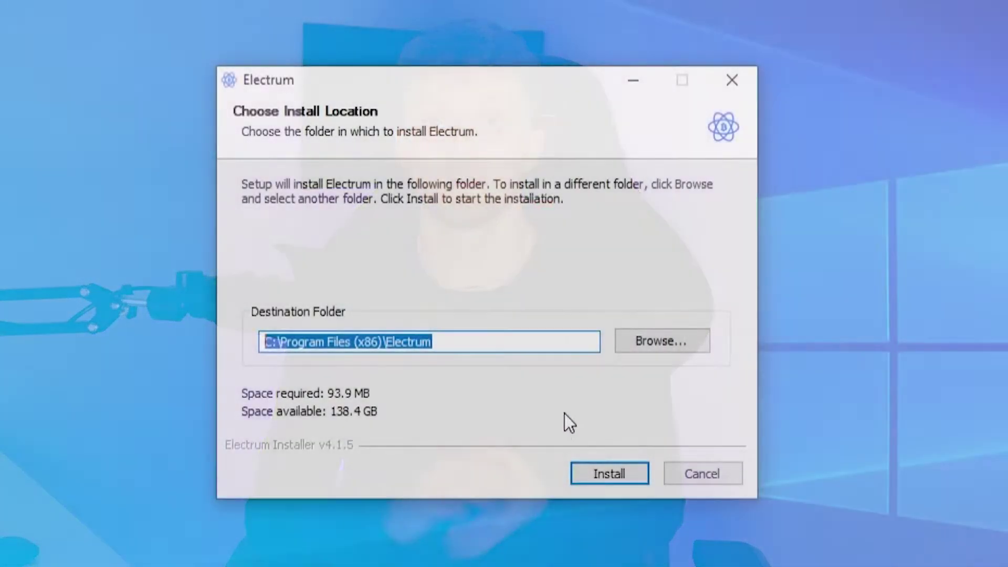
- Install Electrum into the default C:\Program Files (x86)\Electrum folder
left_click(611, 474)
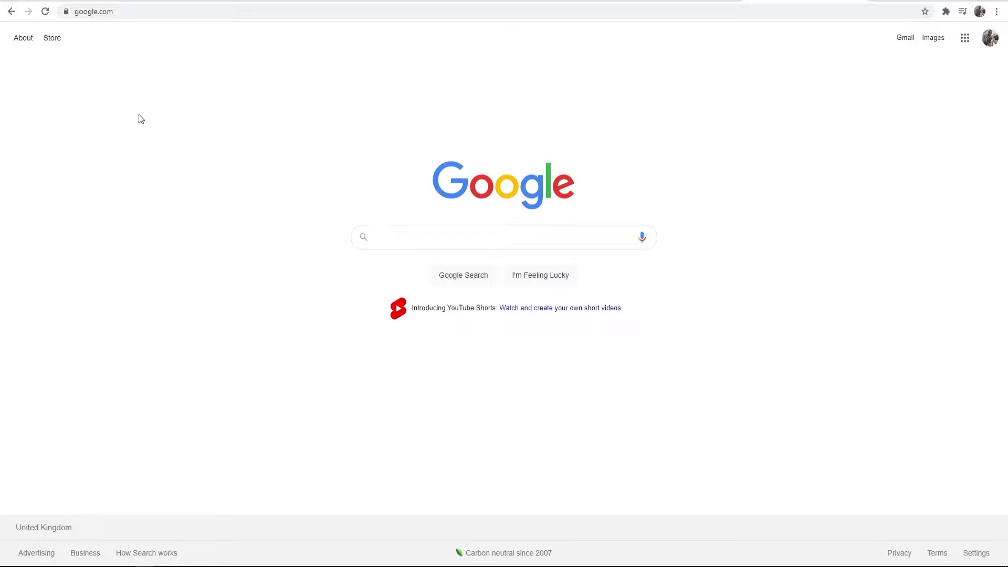
- Search Google for 'electrum wallet' and open the electrum.org Electrum Bitcoin Wallet result
type("ele")
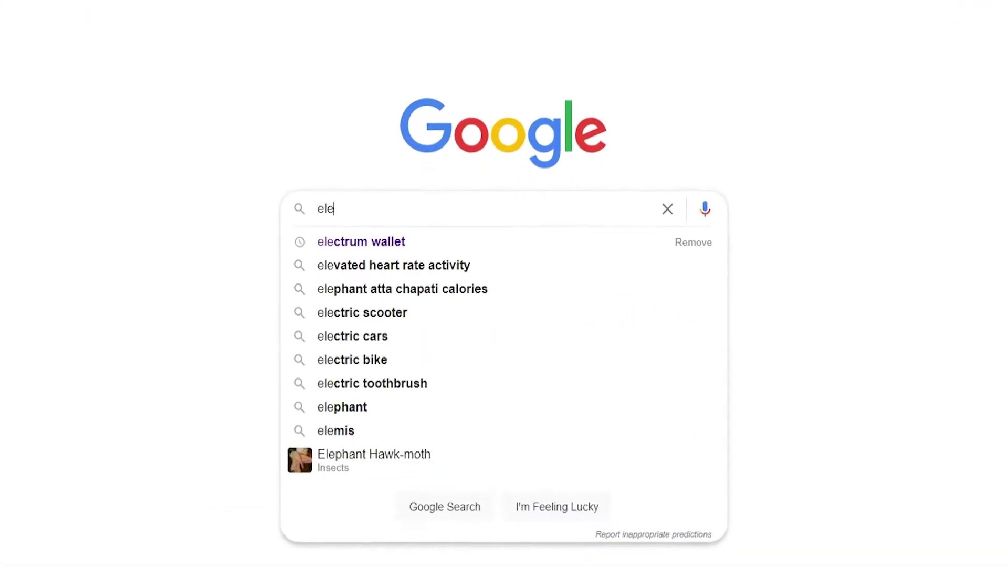
type("ctrum wallet")
key("Return")
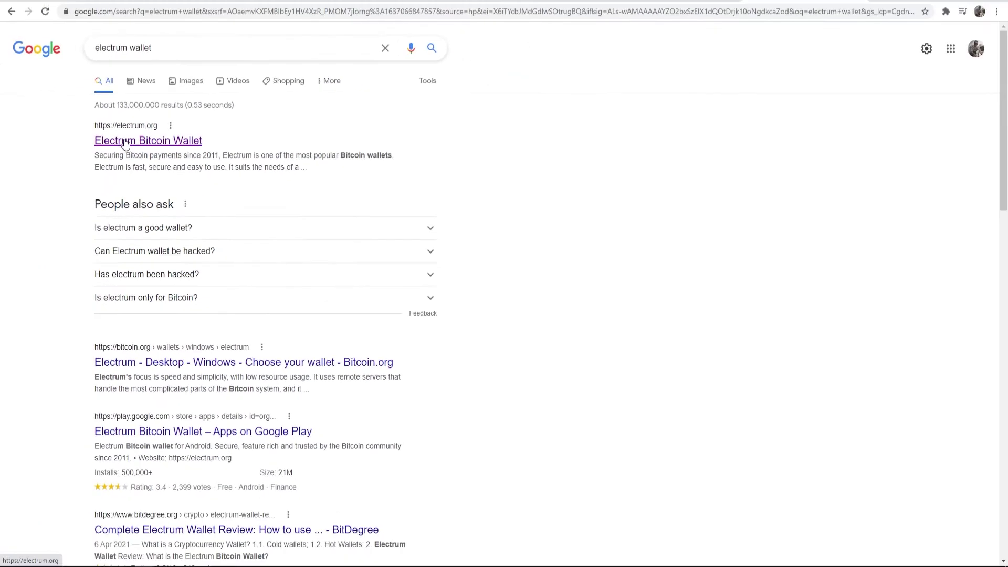
left_click(125, 141)
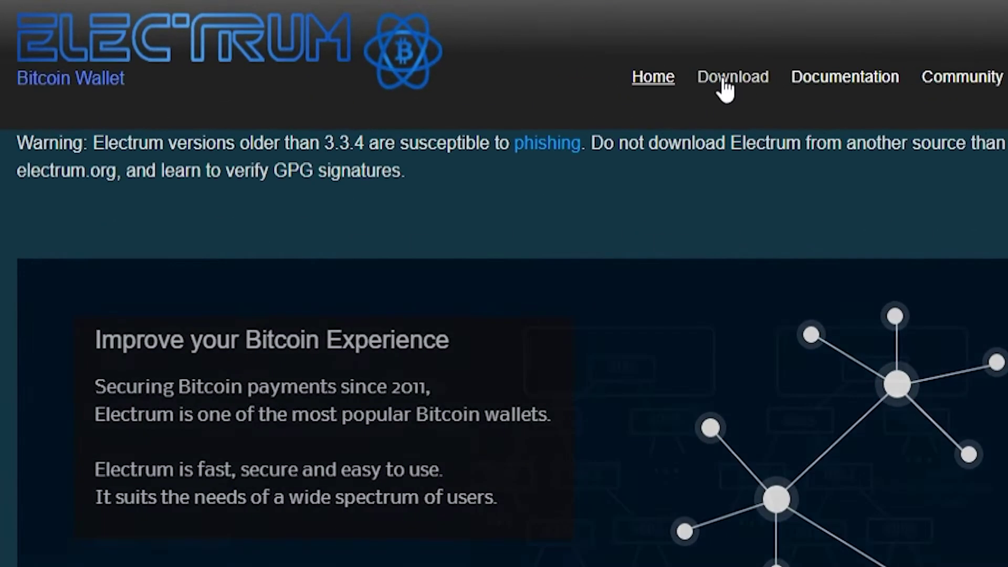
- Download the Electrum 4.1.5 Windows Installer from the Sources and Binaries table
left_click(588, 60)
scroll(157, 391, "down", 5)
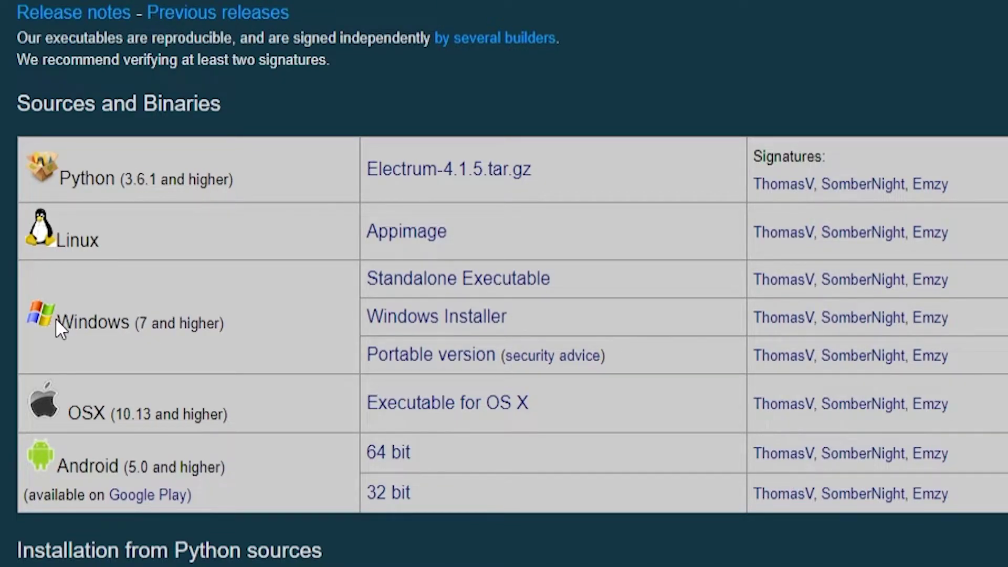
left_click_drag(61, 322, 209, 319)
left_click(227, 321)
left_click(438, 320)
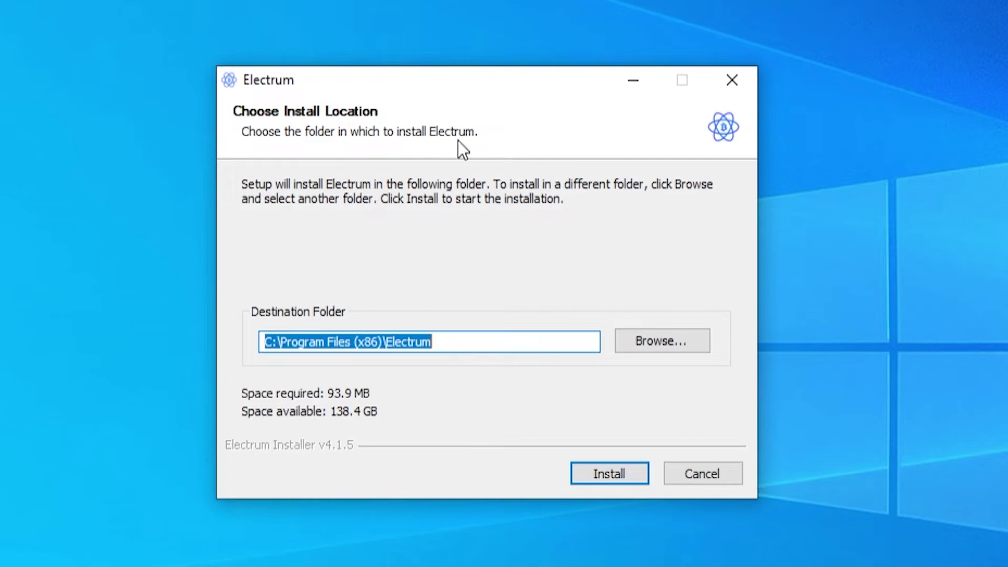
- Install Electrum into C:\Program Files (x86)\Electrum and close the finished installer
left_click(473, 342)
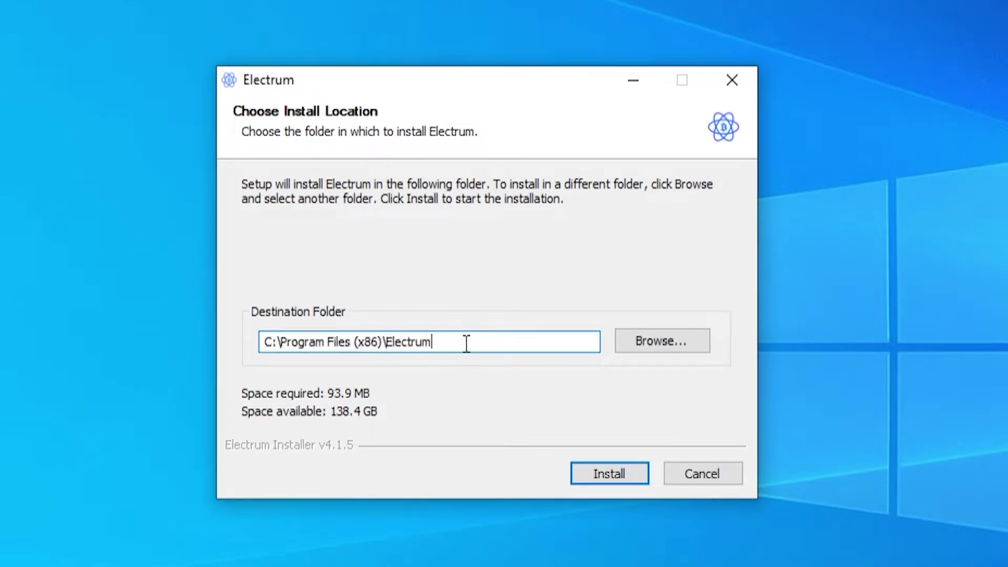
left_click_drag(466, 341, 193, 328)
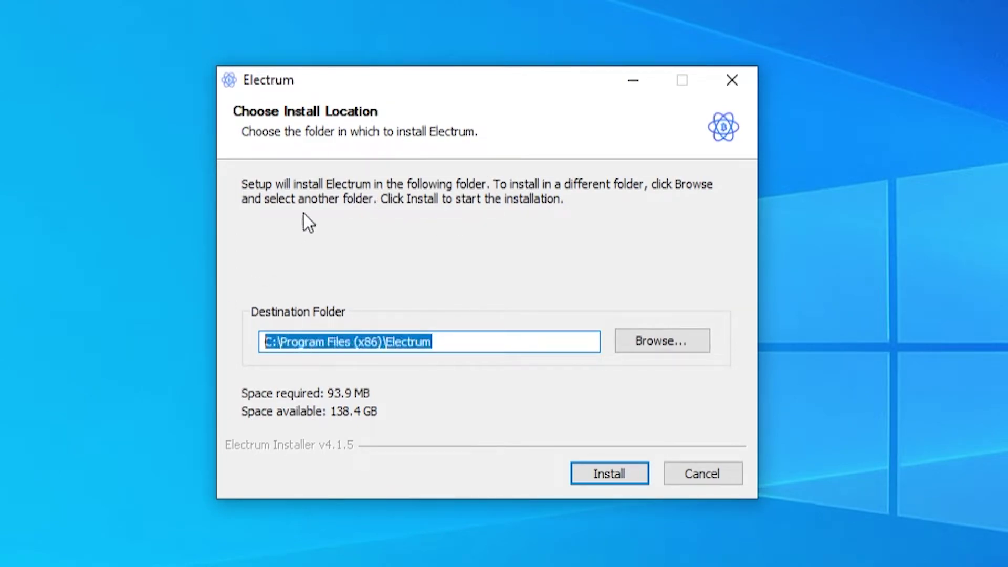
left_click(454, 342)
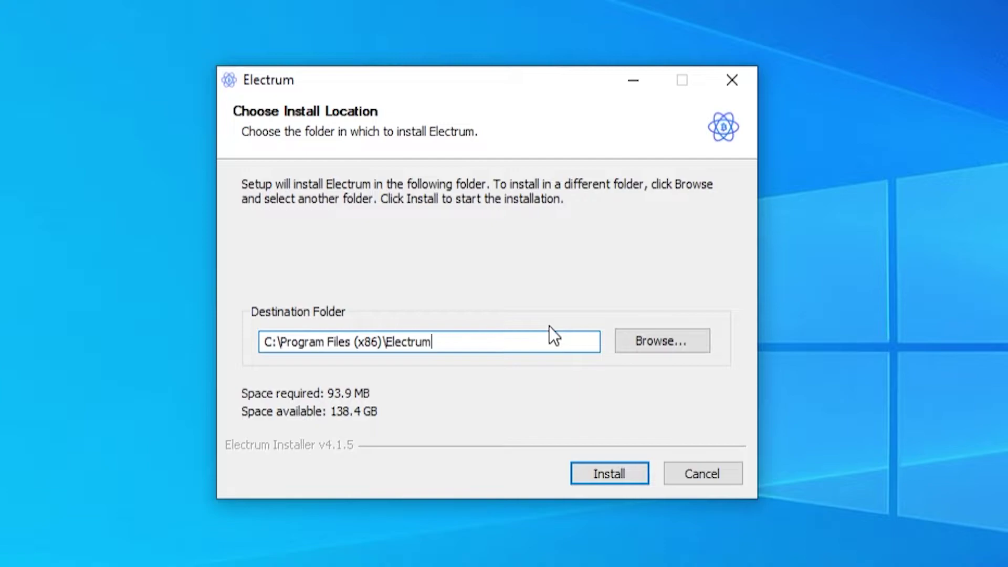
left_click_drag(451, 342, 153, 351)
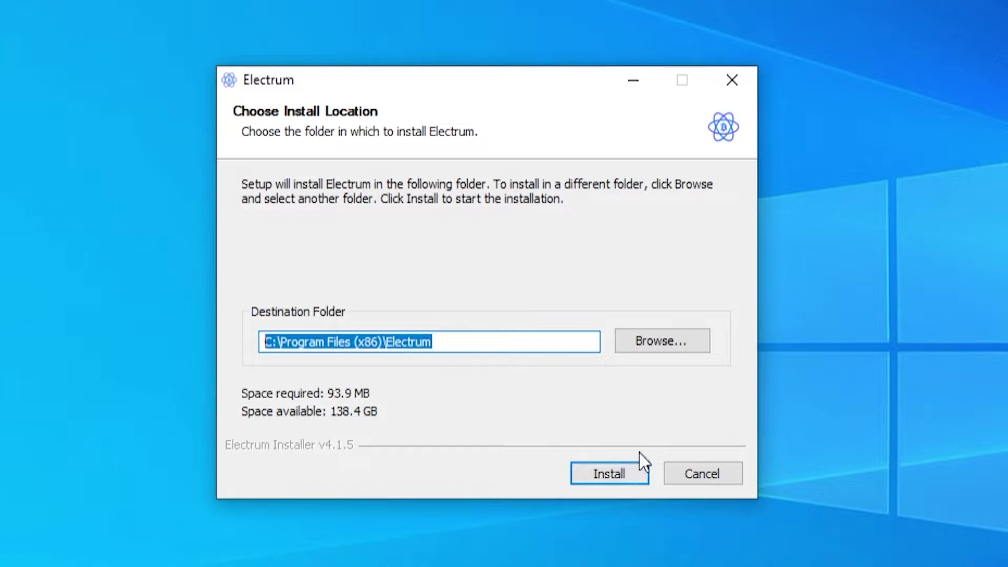
left_click(599, 471)
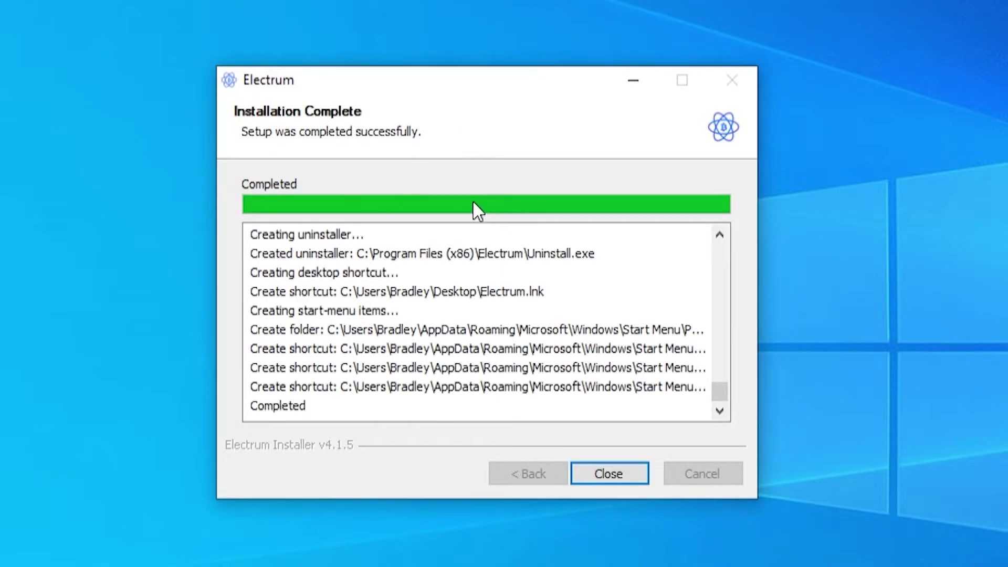
left_click(617, 474)
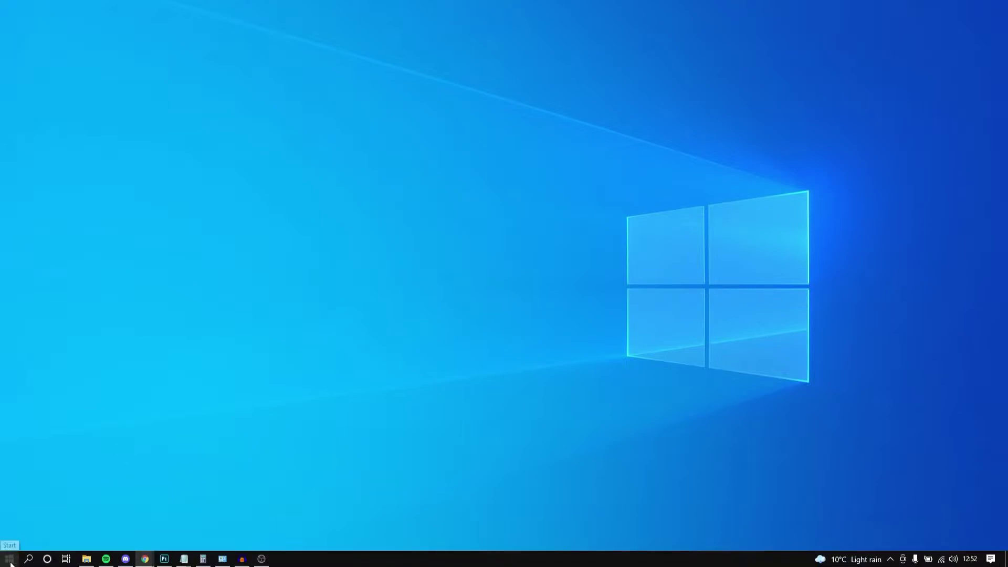
- Launch Electrum from the Start menu search 'ele' and enlarge its install wizard window
left_click(10, 561)
type("ele")
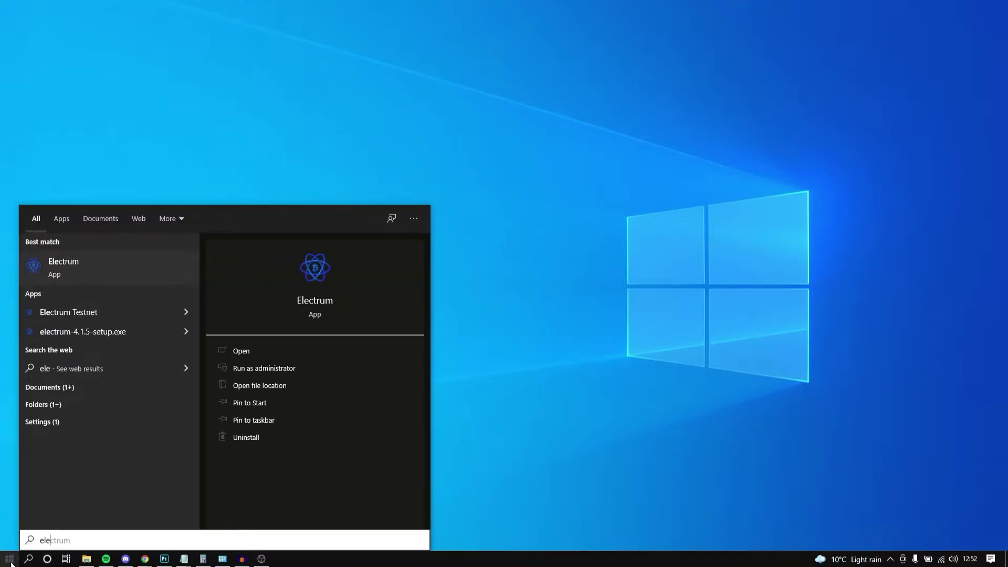
key("Return")
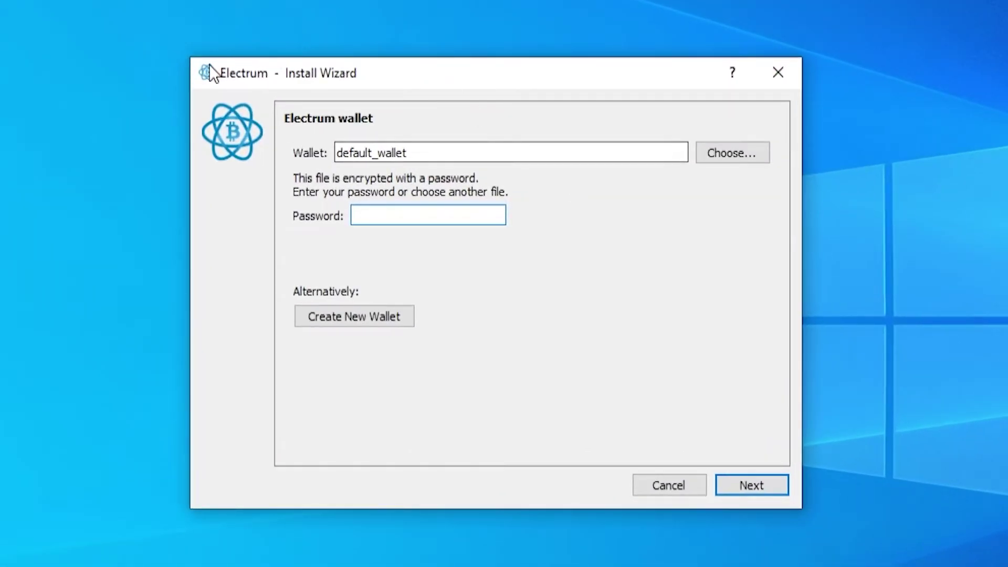
left_click_drag(188, 59, 21, 10)
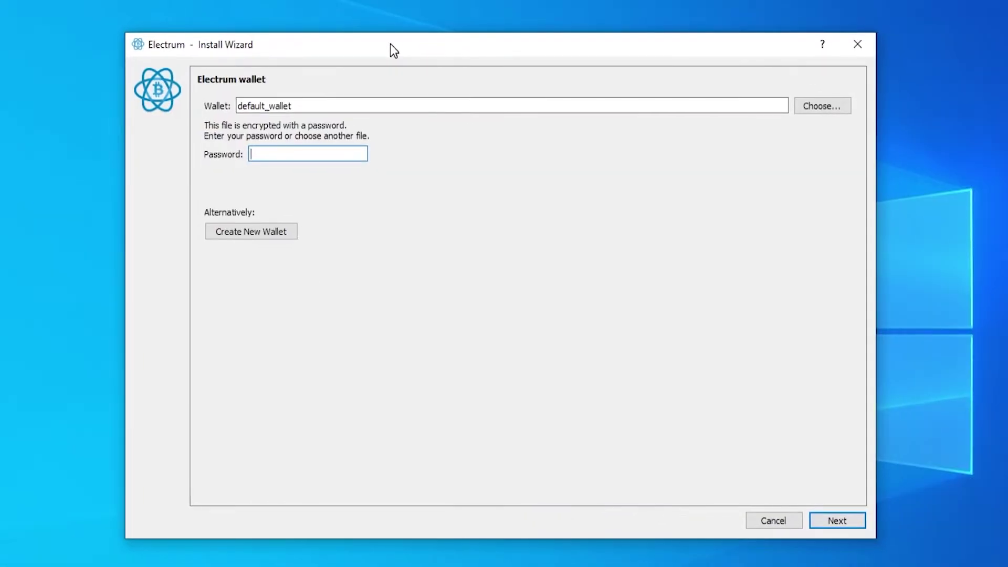
left_click(333, 105)
double_click(332, 105)
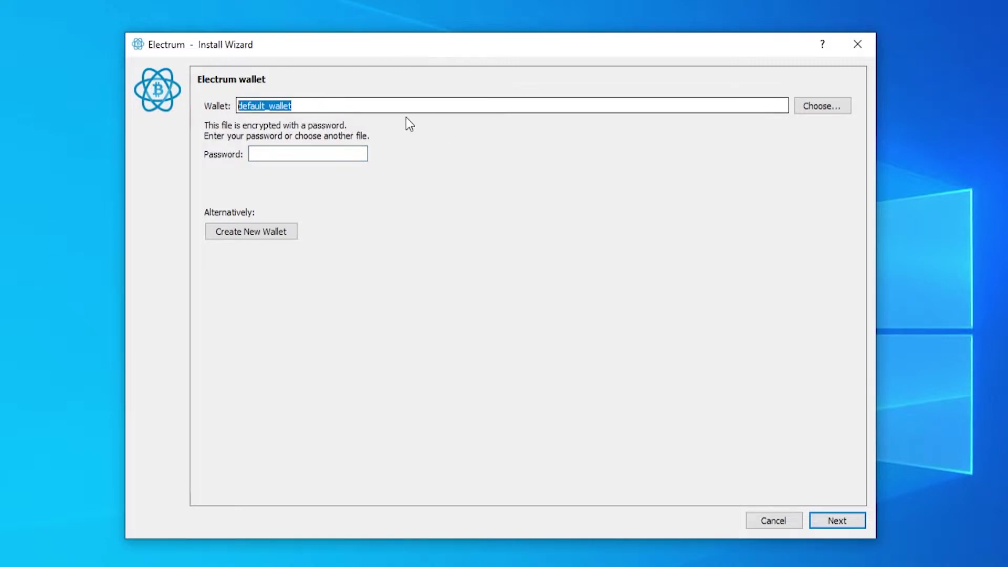
double_click(316, 107)
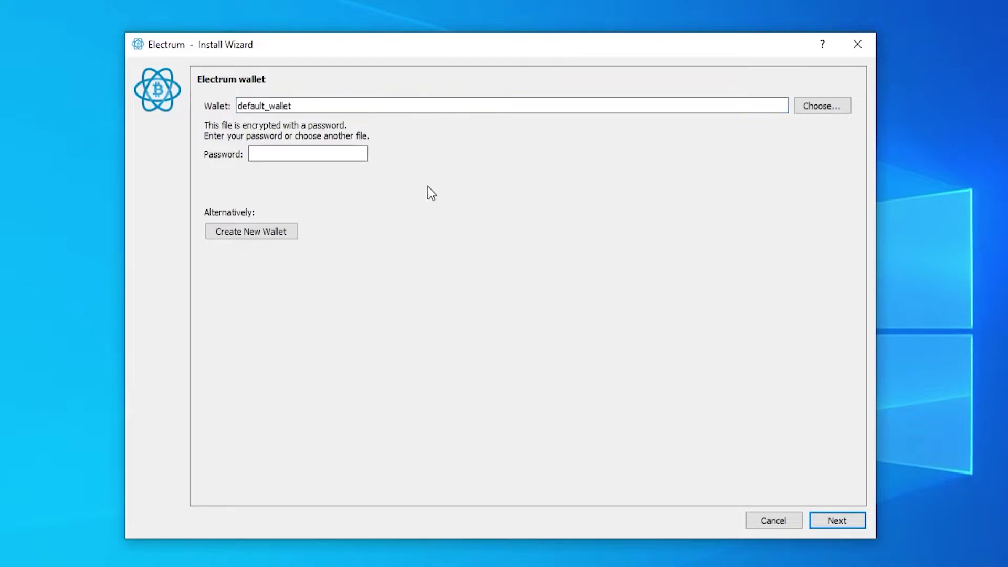
- Start a new wallet, rename wallet_1 to wallet_YT, and close the file picker
left_click(225, 232)
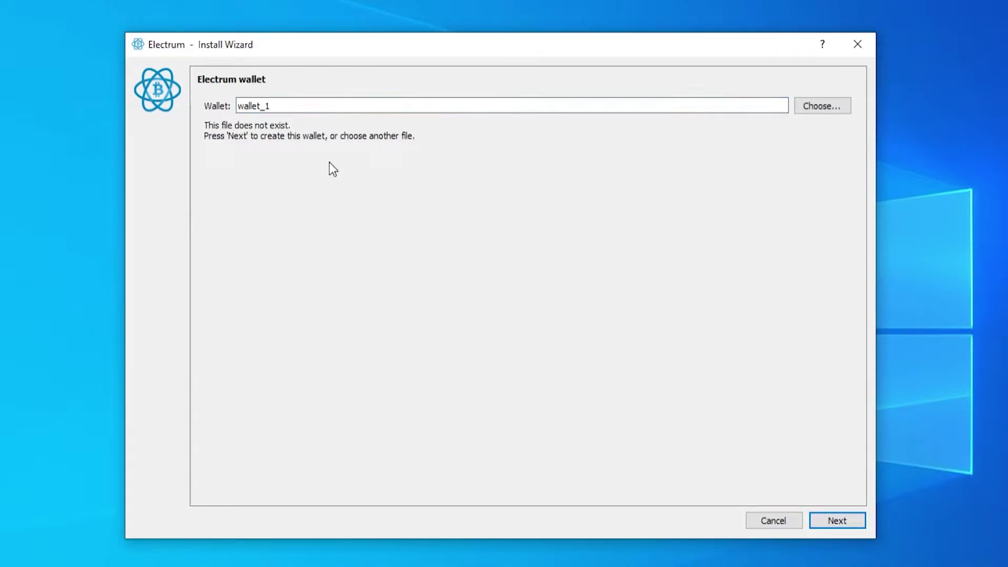
left_click(279, 105)
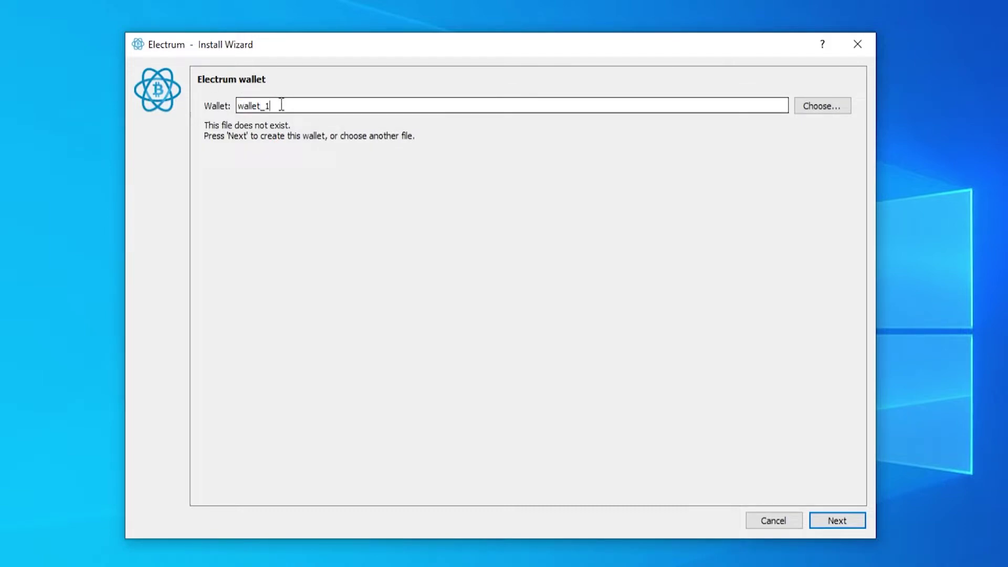
type("YT")
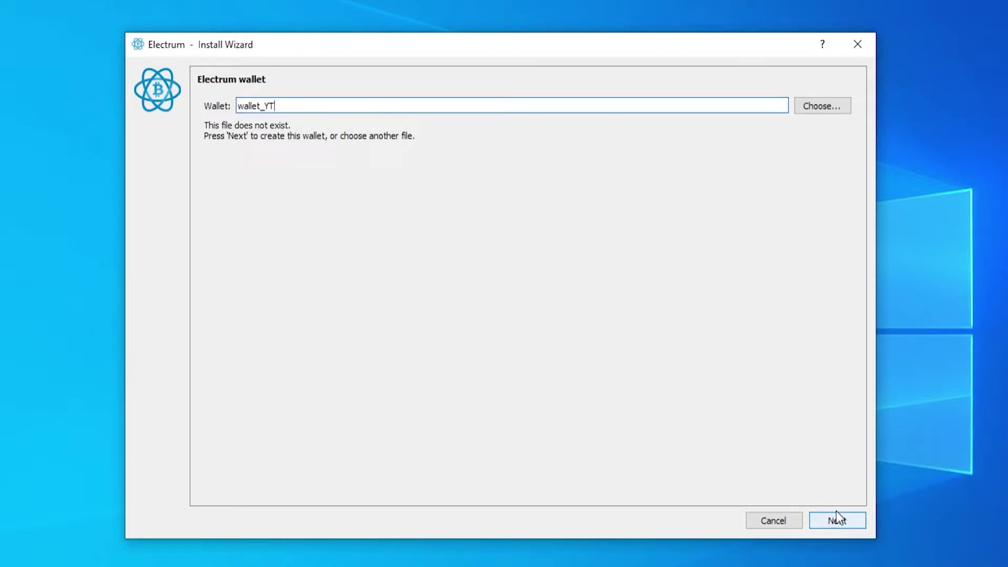
left_click(823, 107)
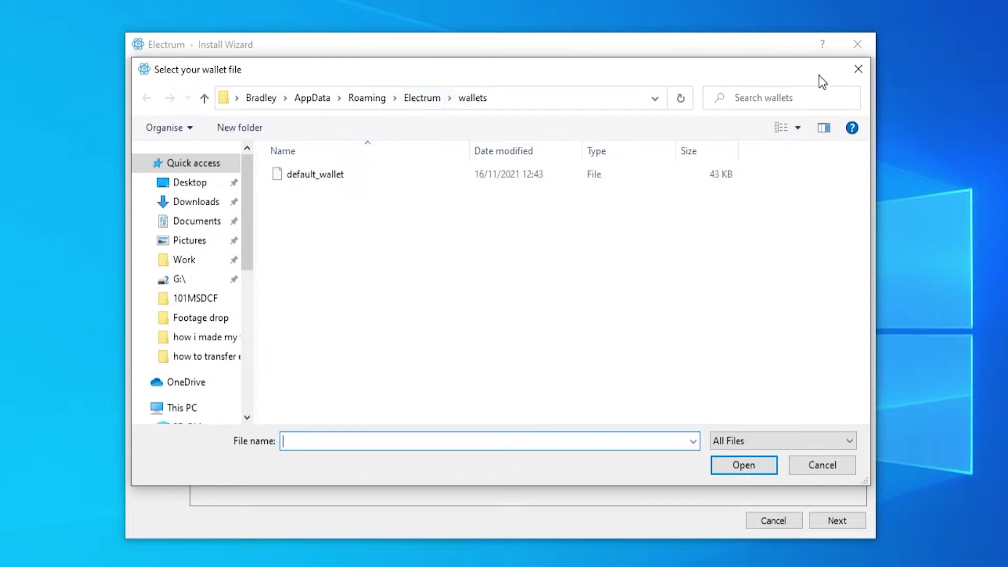
left_click(858, 69)
- Keep wallet_YT as a standard wallet and generate a brand-new seed
left_click(838, 523)
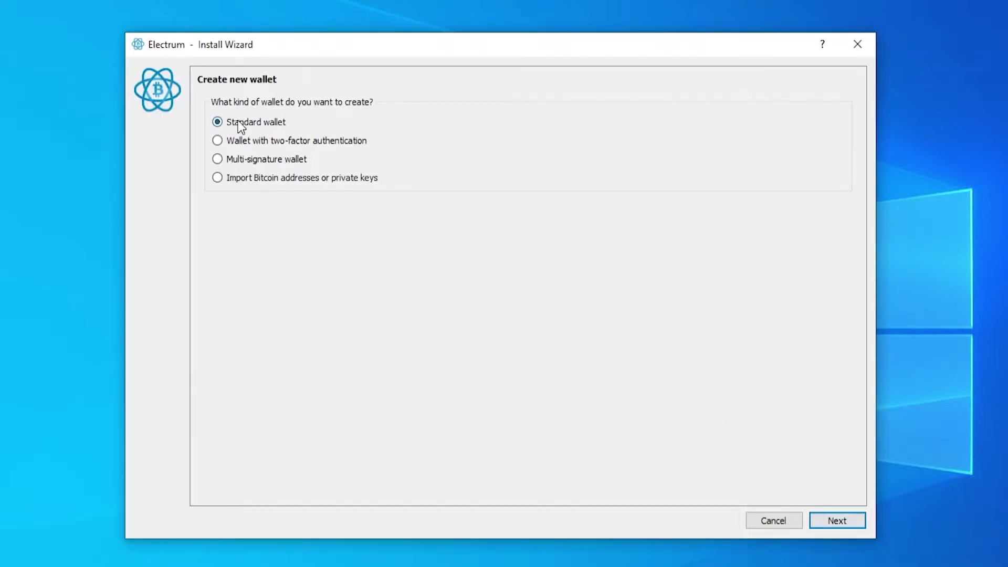
left_click(852, 525)
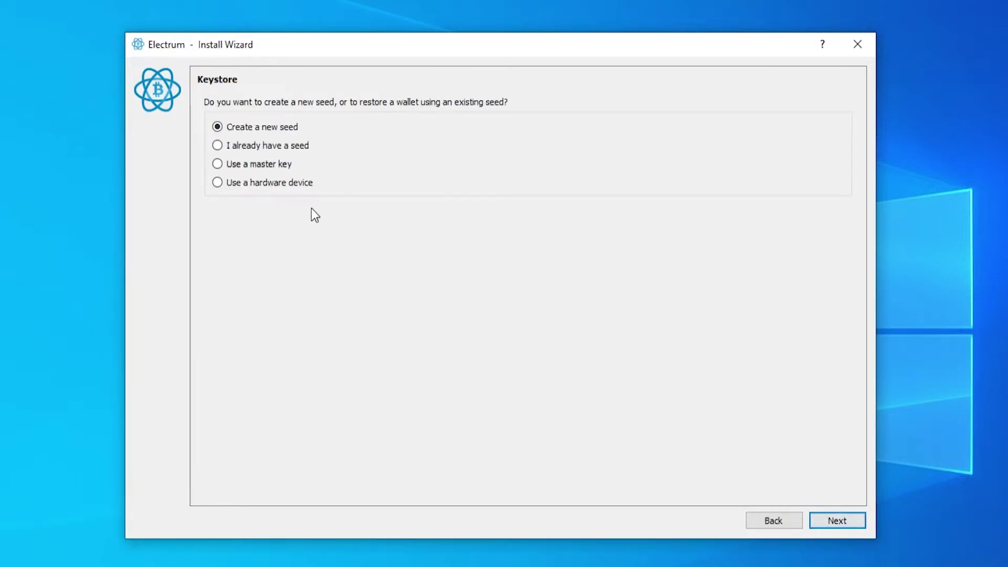
left_click(842, 523)
- Write down the 12-word seed phrase and proceed to the Confirm Seed step
left_click_drag(637, 117, 199, 102)
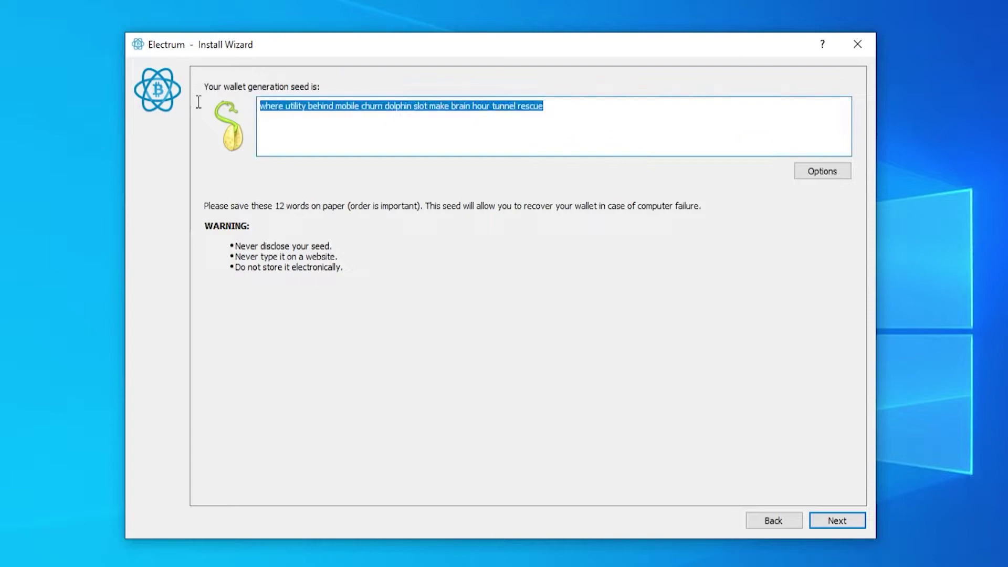
left_click(430, 252)
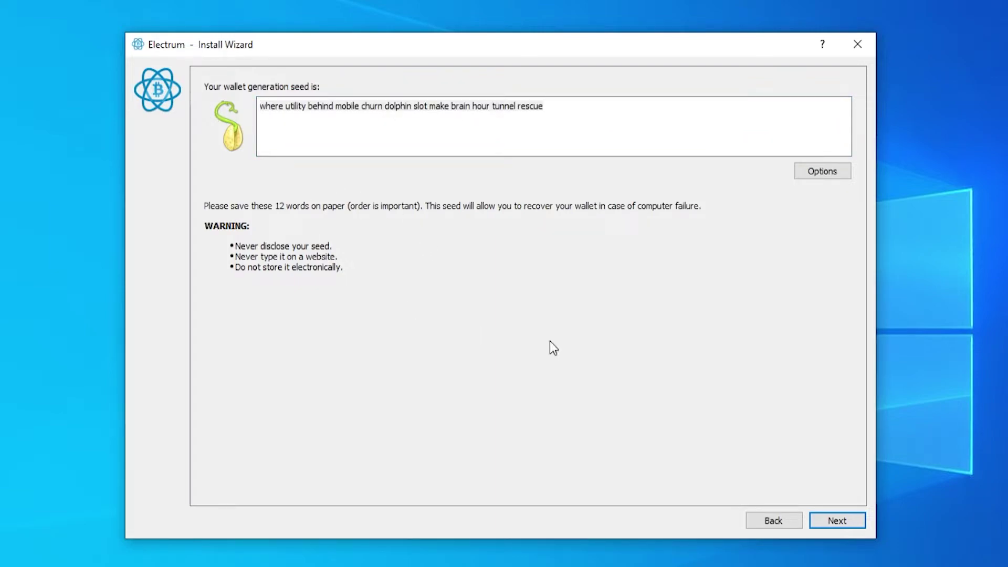
left_click(585, 127)
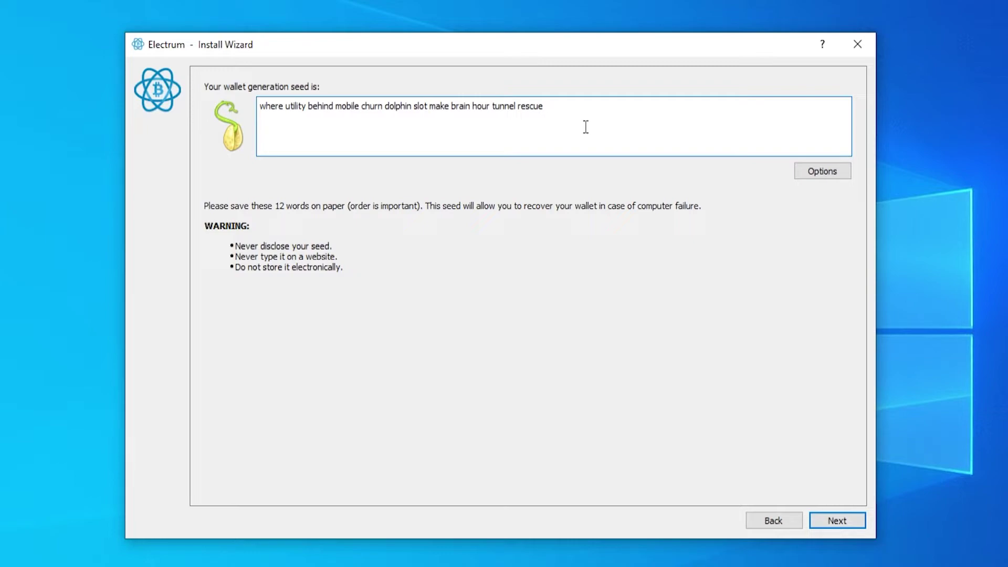
left_click_drag(582, 105, 236, 88)
right_click(351, 108)
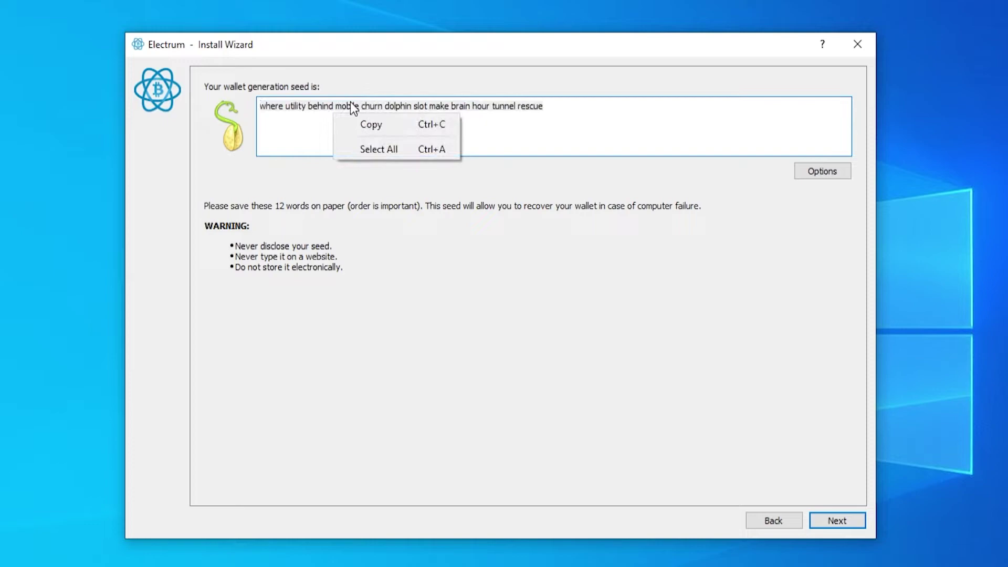
left_click(327, 179)
left_click_drag(549, 107, 336, 110)
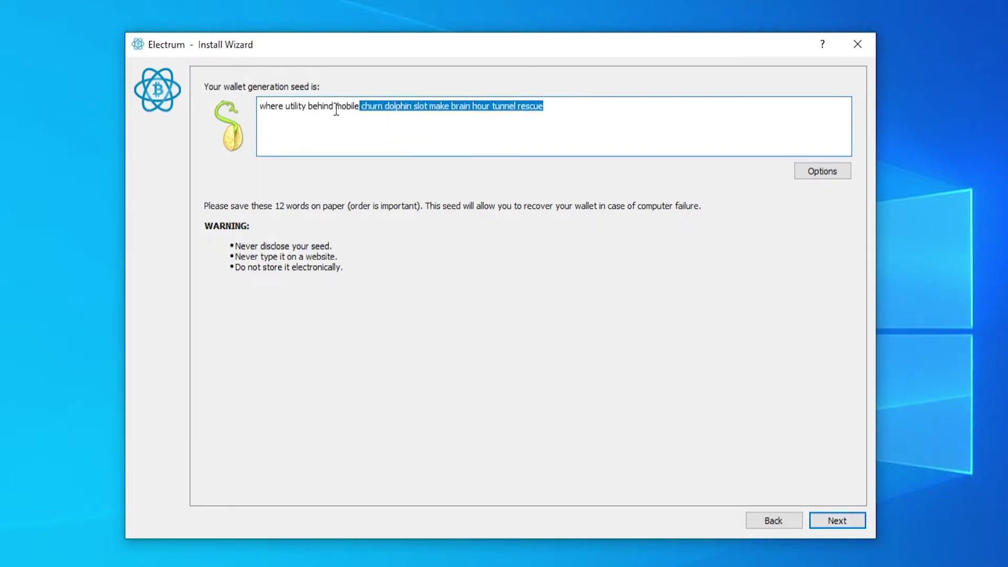
left_click(336, 110)
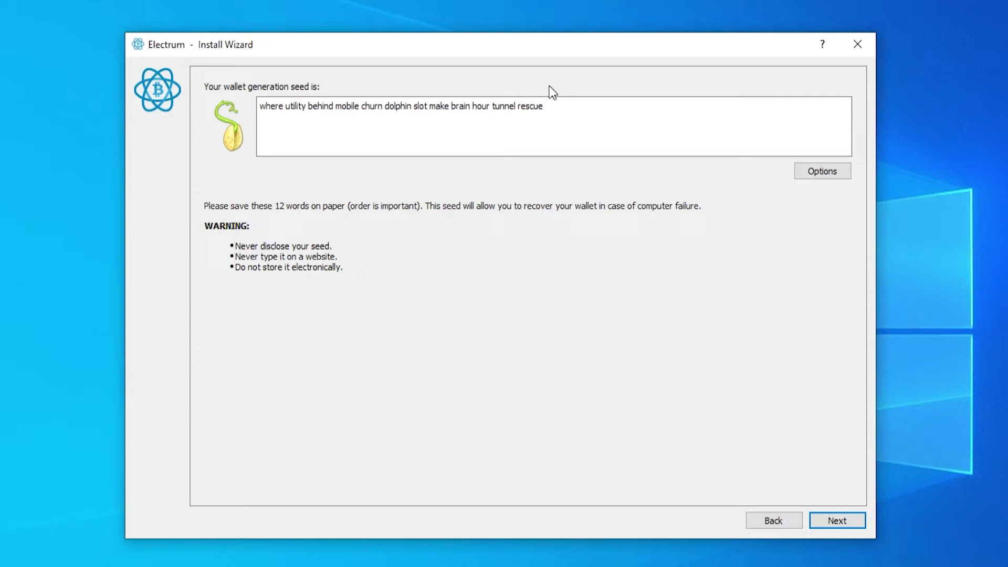
left_click_drag(560, 113, 249, 103)
left_click(281, 86)
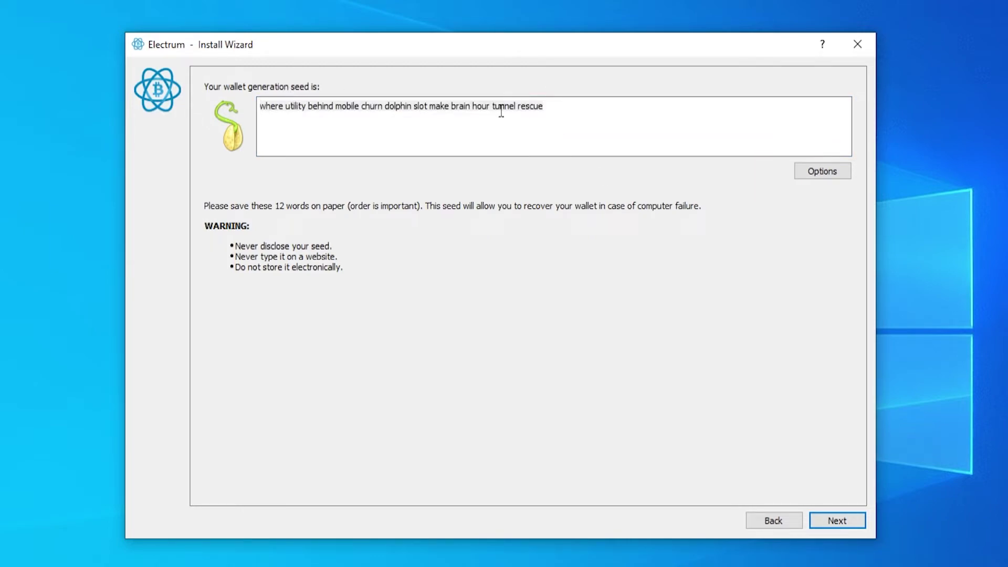
left_click(827, 521)
- Retype the seed to confirm it, set an encrypting wallet password, and open wallet_yt
left_click(308, 139)
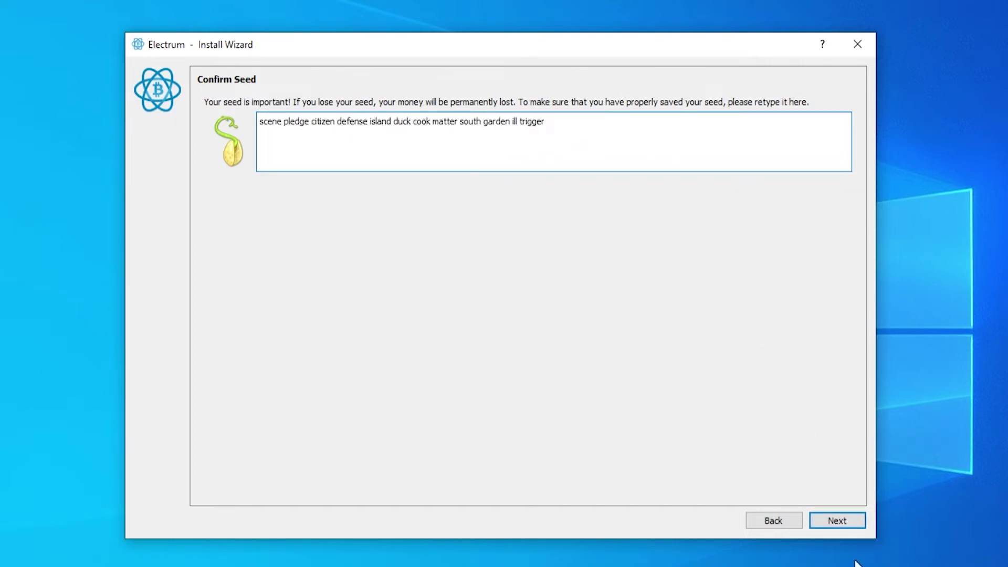
left_click(834, 526)
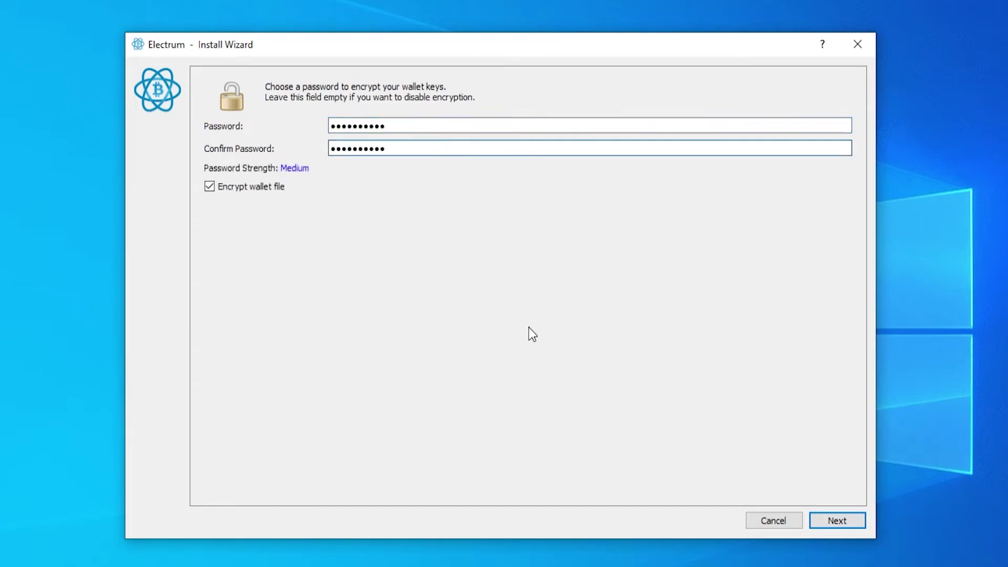
left_click(838, 519)
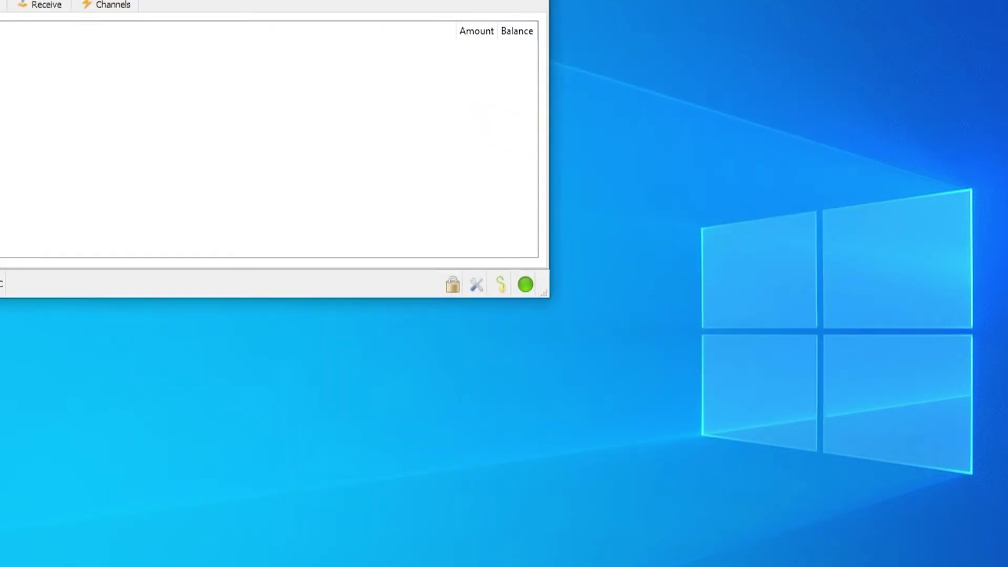
- Center the wallet_yt window on screen and resize it narrower and taller
left_click_drag(172, 0, 443, 58)
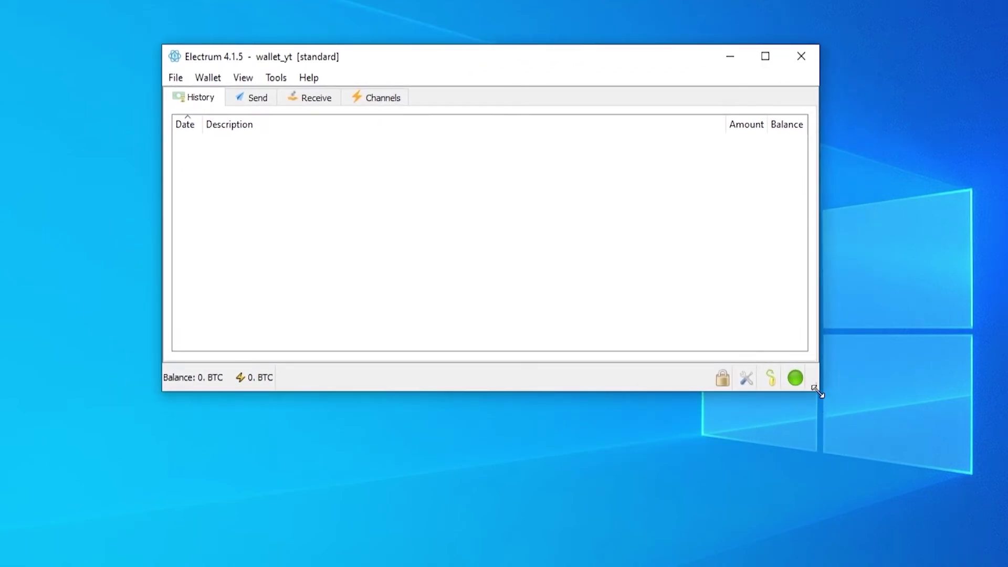
left_click_drag(817, 391, 802, 416)
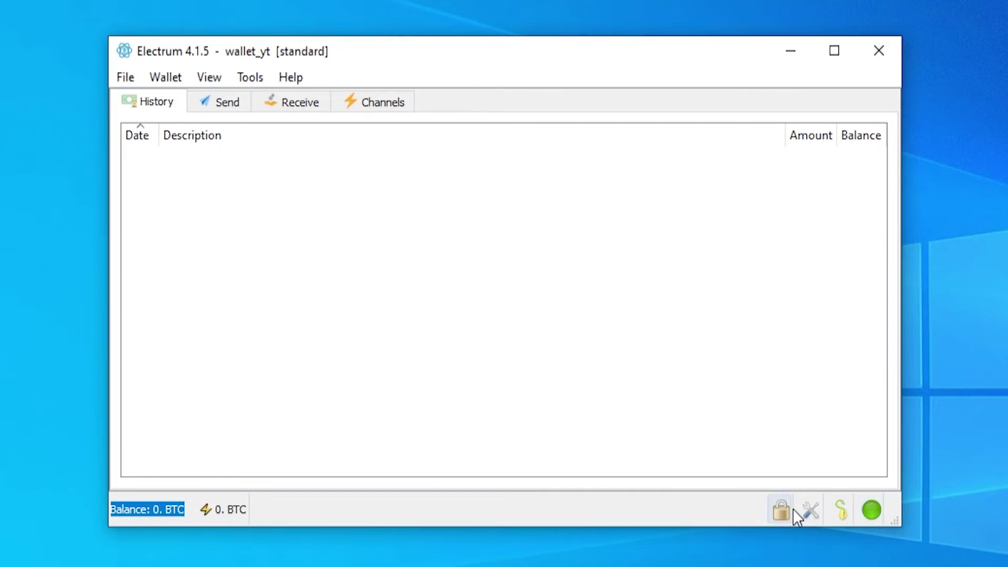
left_click(446, 315)
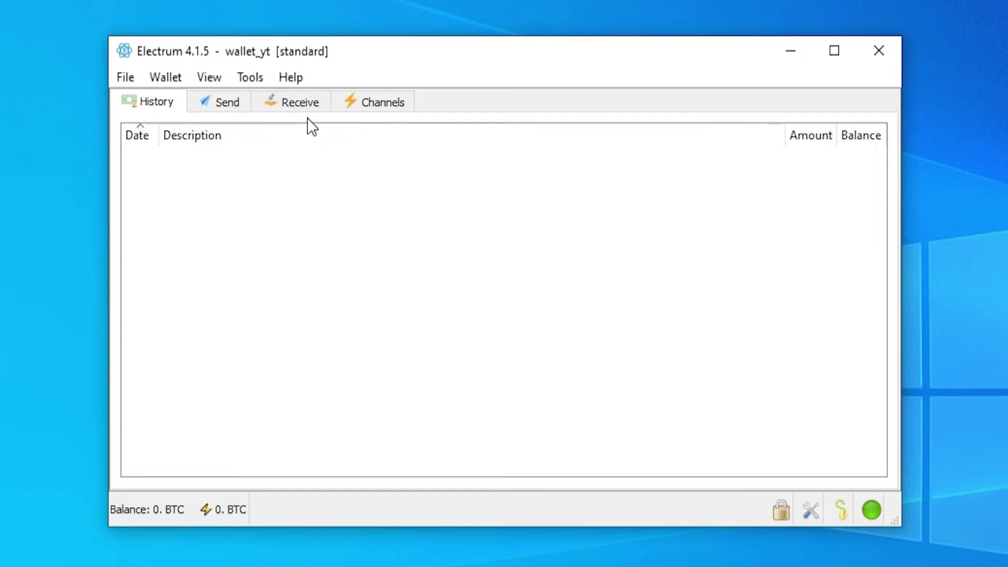
- In Preferences, try mBTC but keep BTC as base unit, and choose the Dark theme
left_click(254, 80)
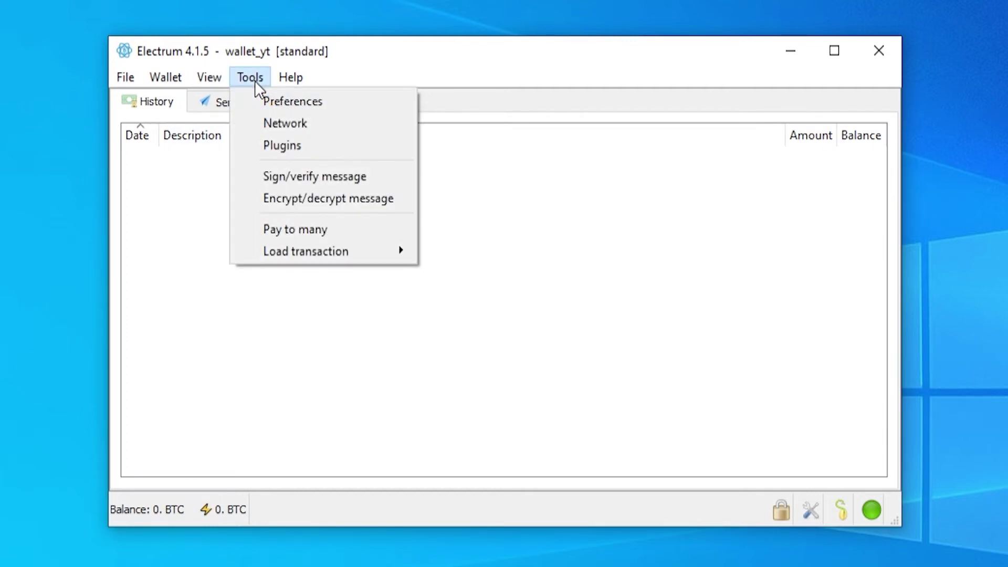
left_click(260, 100)
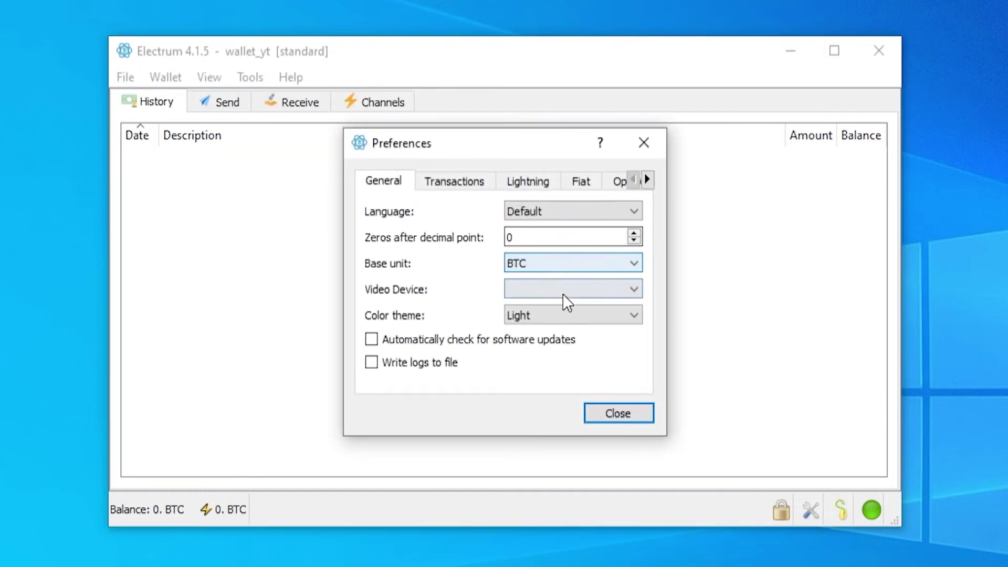
left_click(539, 265)
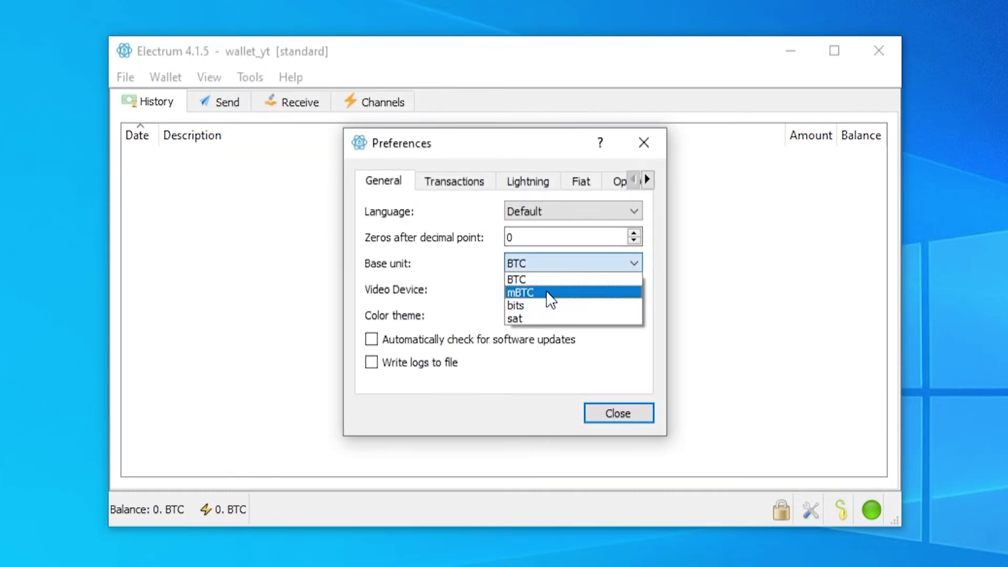
left_click(540, 292)
left_click(549, 263)
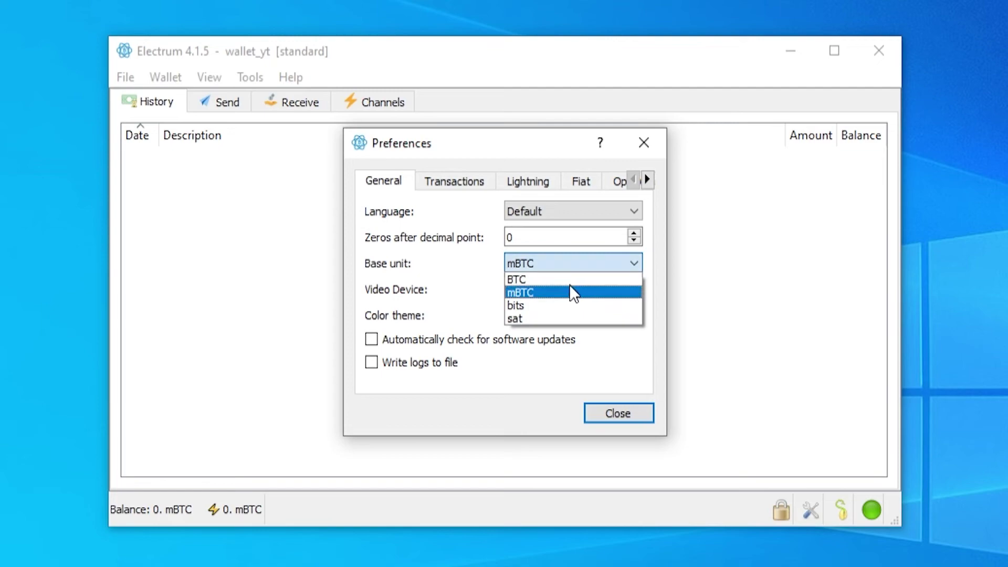
left_click(513, 280)
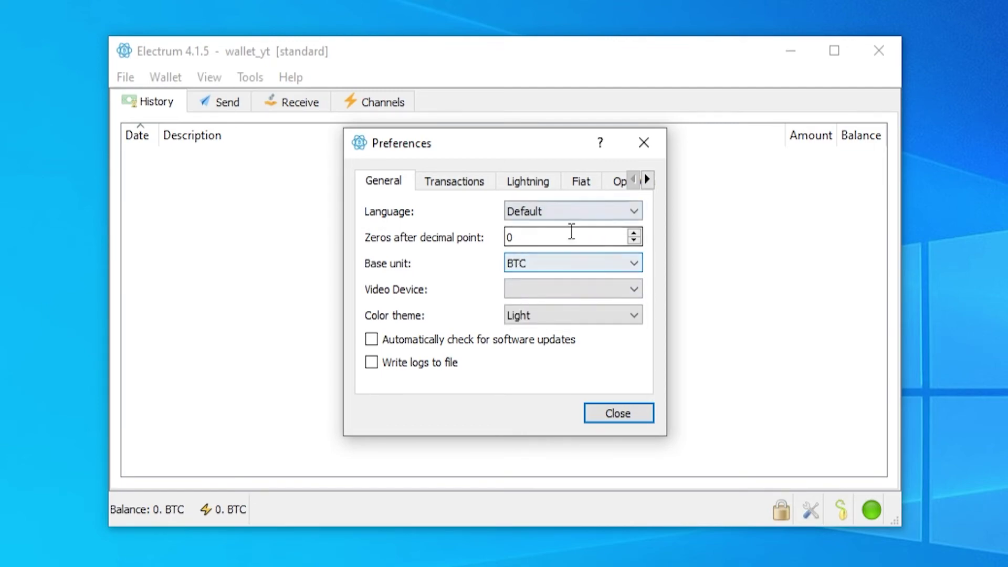
left_click(533, 266)
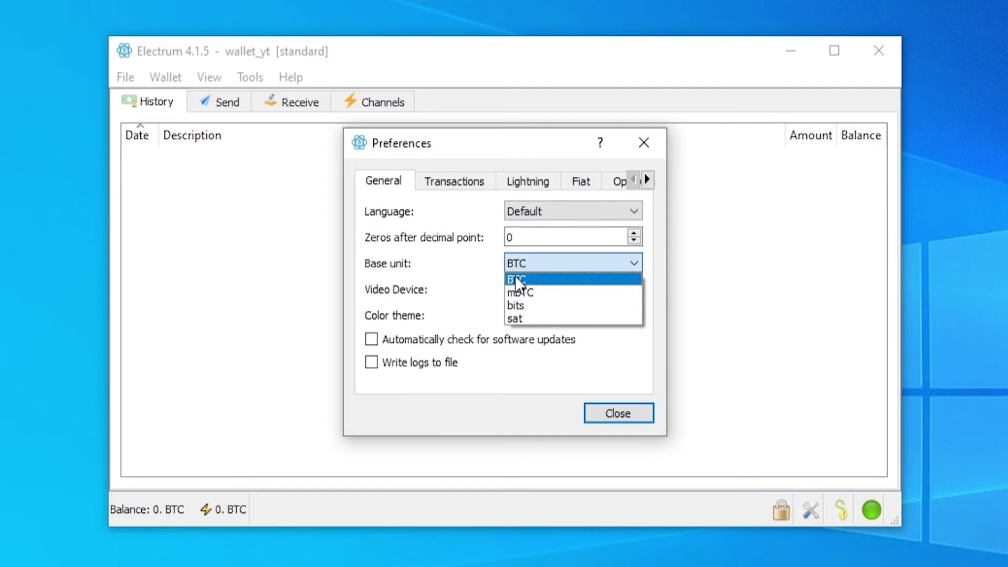
left_click(515, 280)
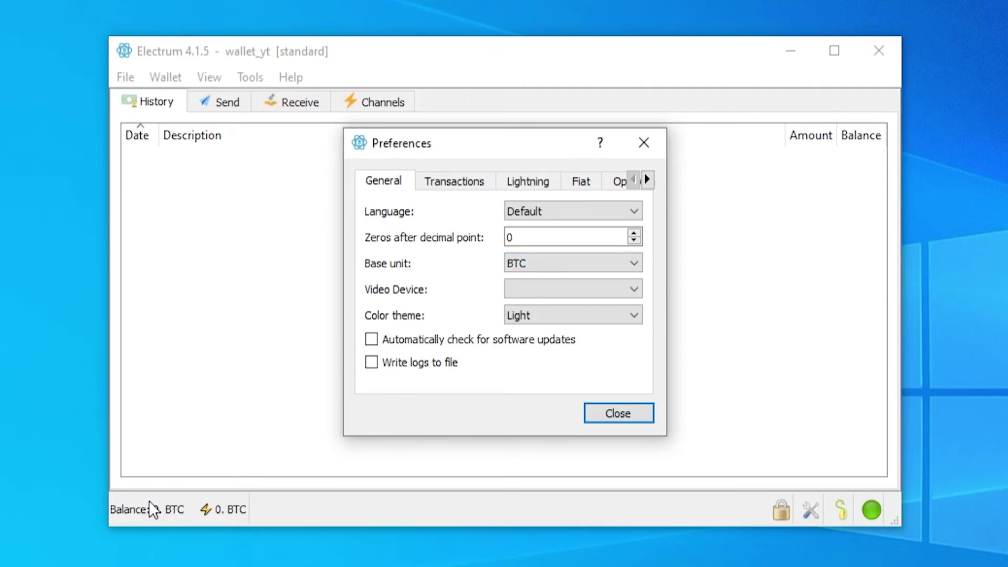
left_click(524, 317)
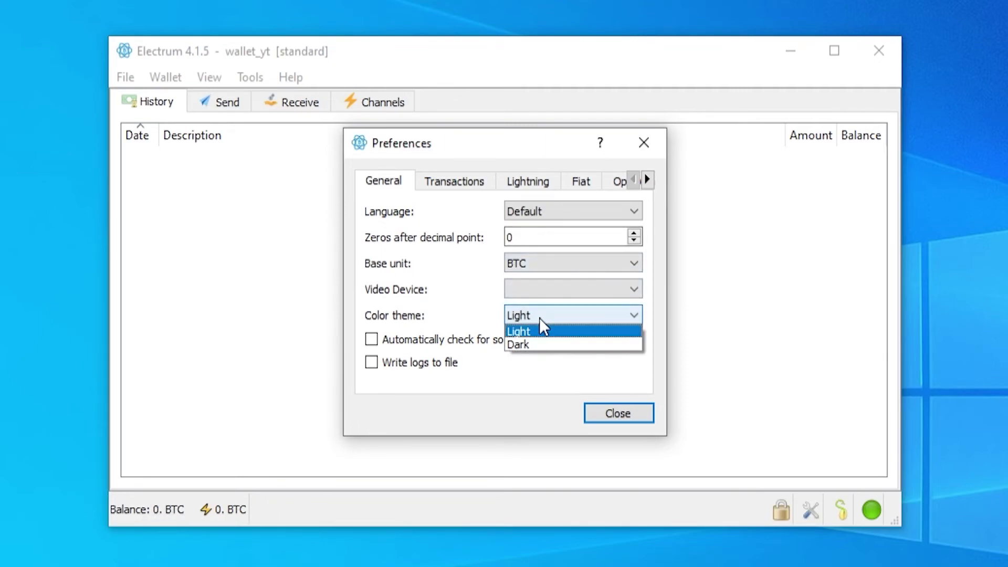
left_click(523, 344)
left_click(633, 412)
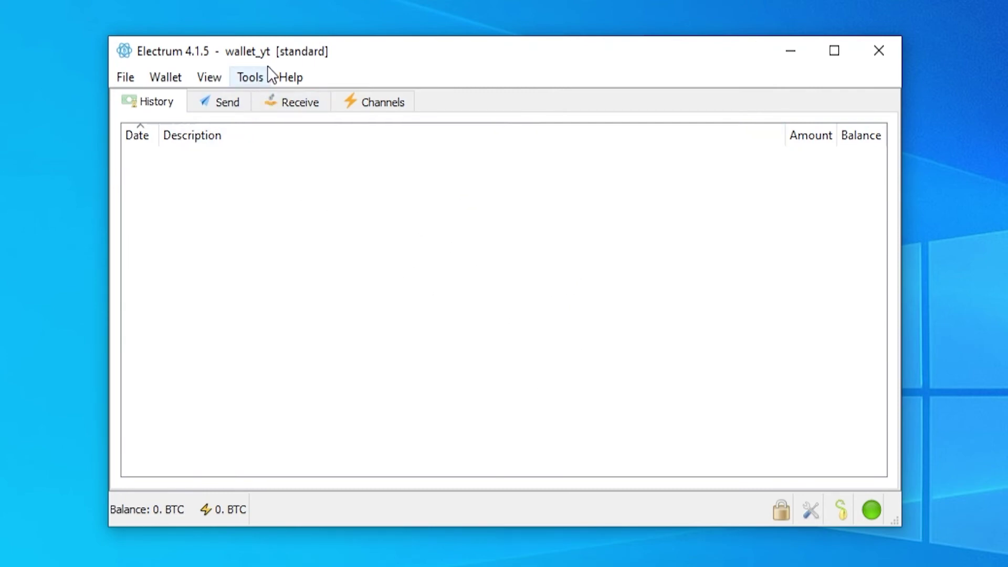
- Create a new receiving address on the Receive tab, expiring in 1 day, and copy it to the clipboard
left_click(285, 104)
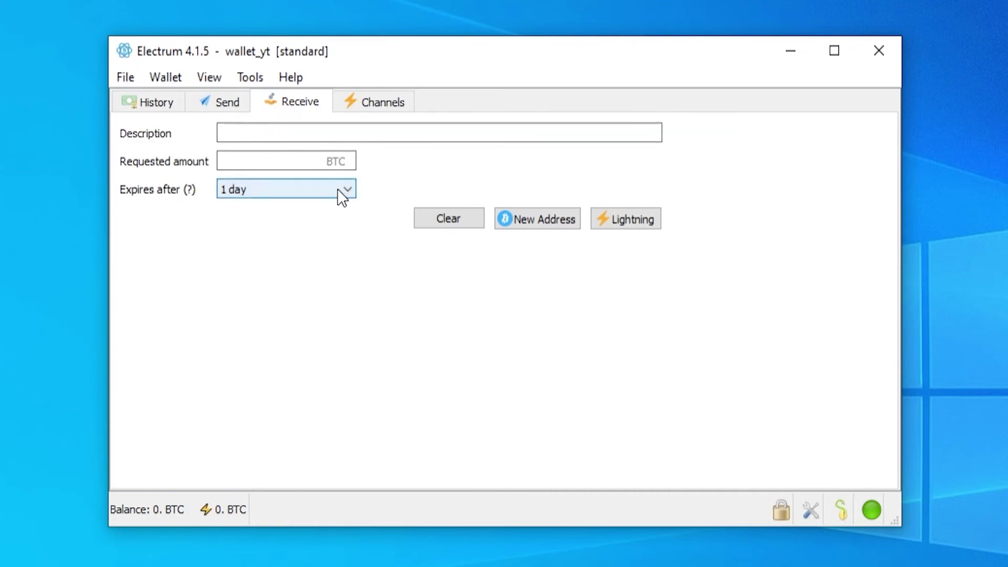
left_click(524, 216)
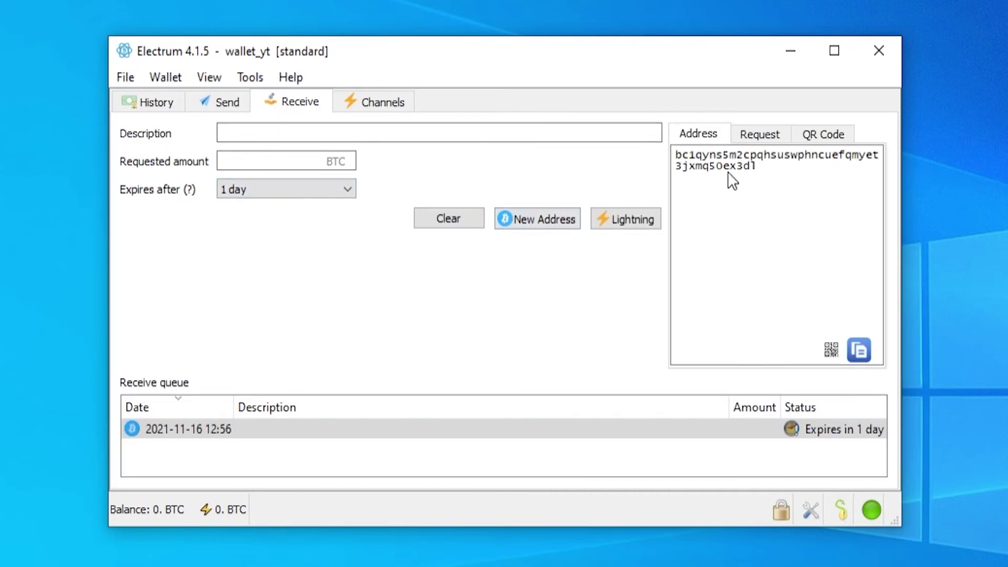
left_click_drag(757, 167, 678, 151)
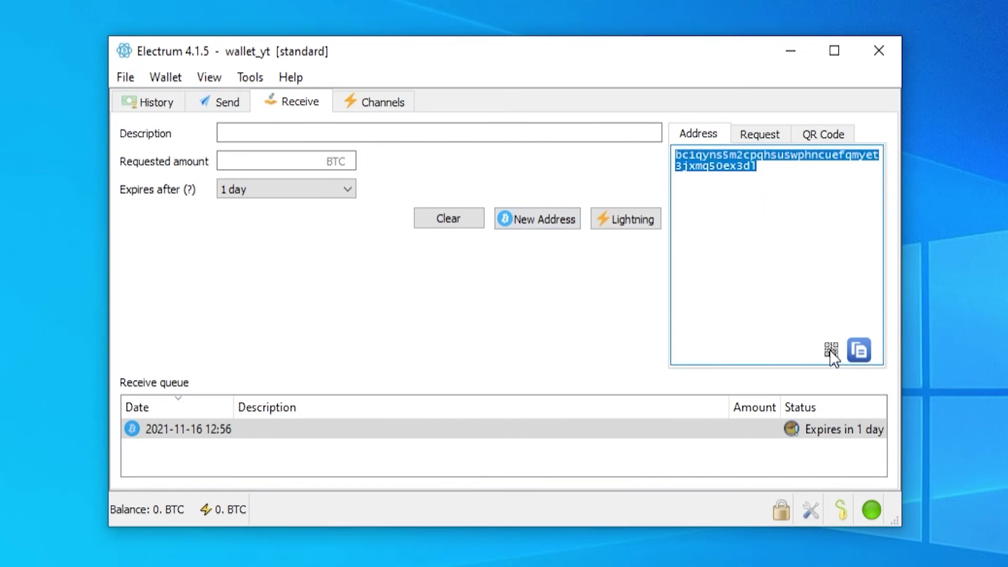
left_click(859, 342)
left_click_drag(777, 179, 579, 172)
left_click(574, 172)
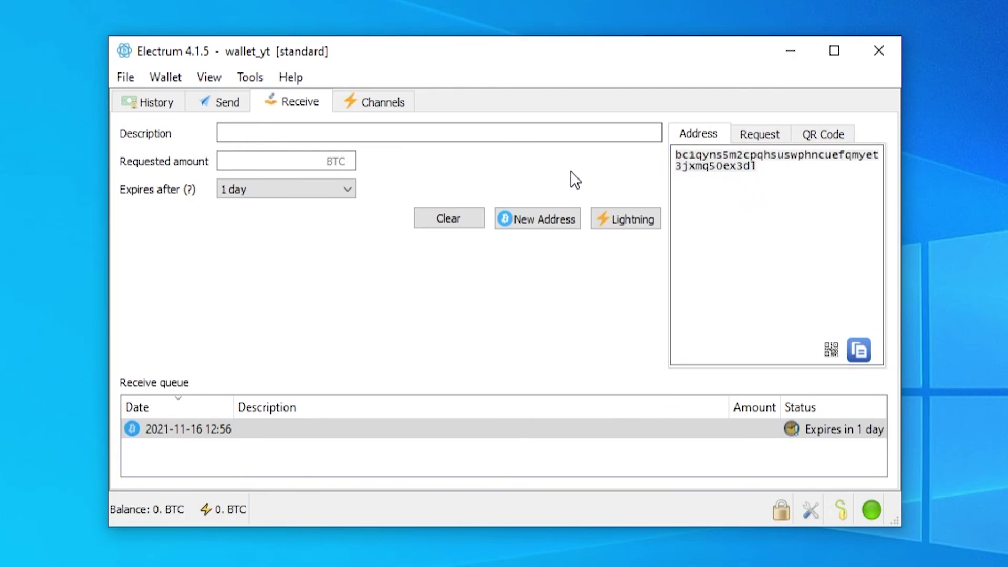
- Check the Send form's Pay to and Amount fields, then return to the empty History list
left_click(219, 105)
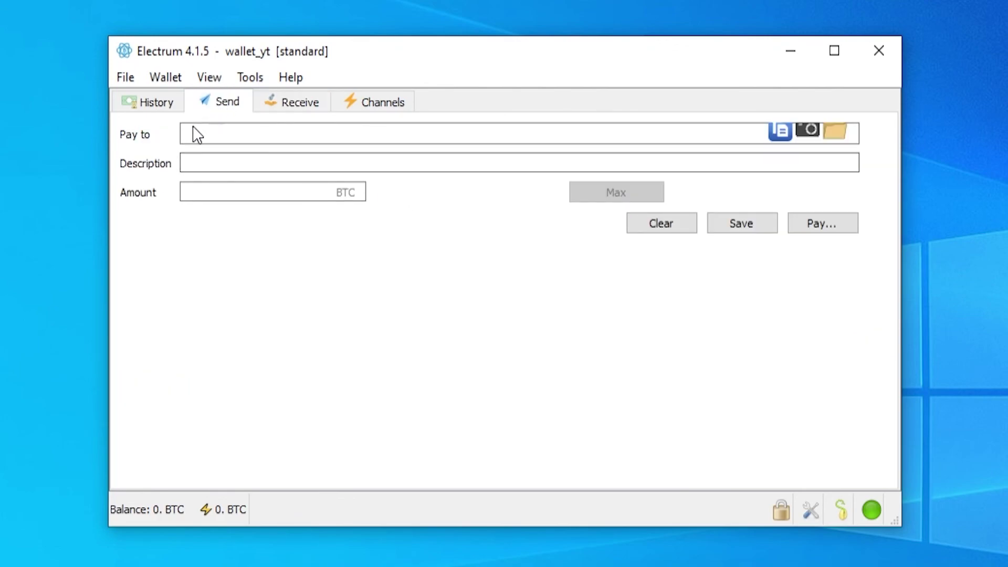
left_click(200, 142)
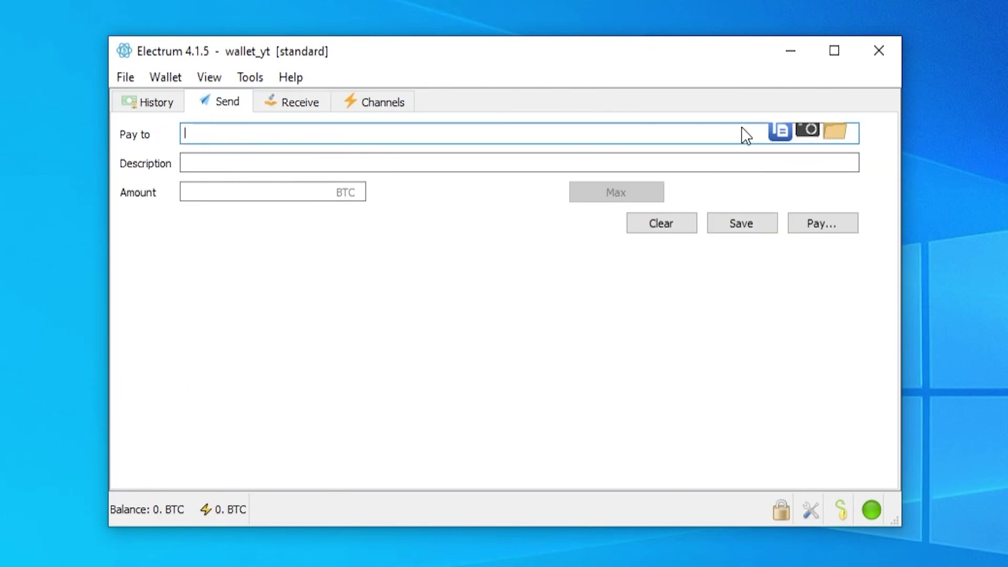
left_click(210, 198)
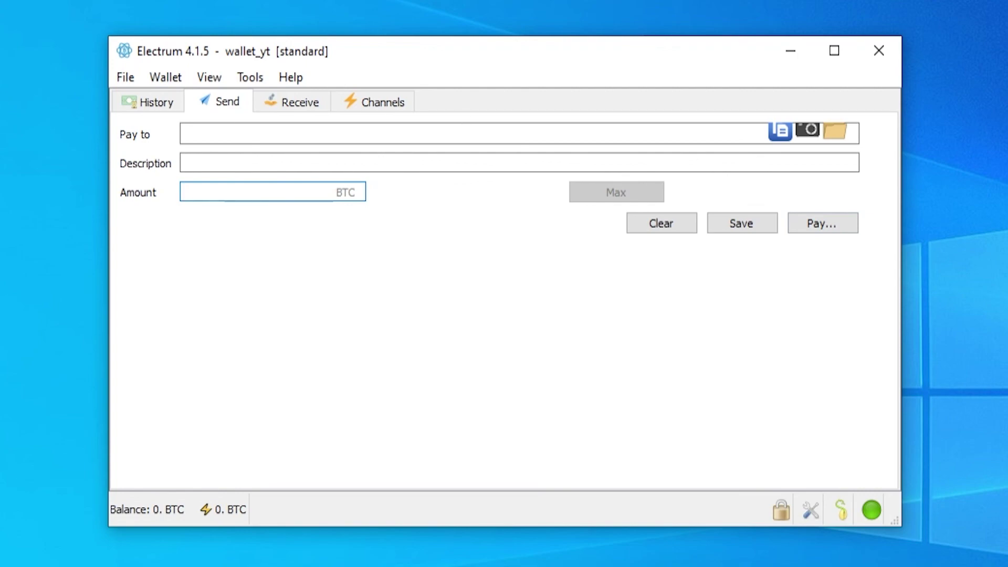
left_click(146, 105)
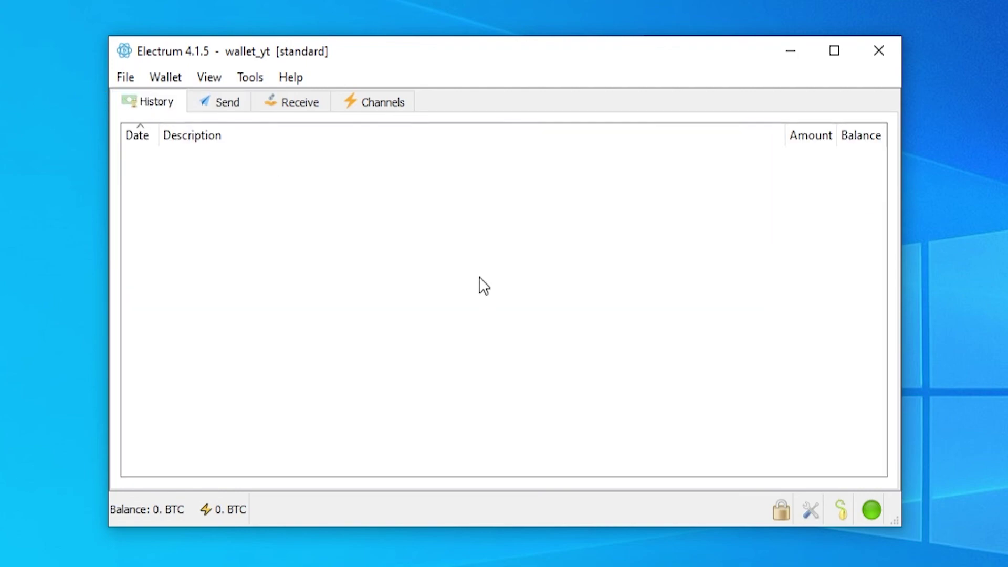